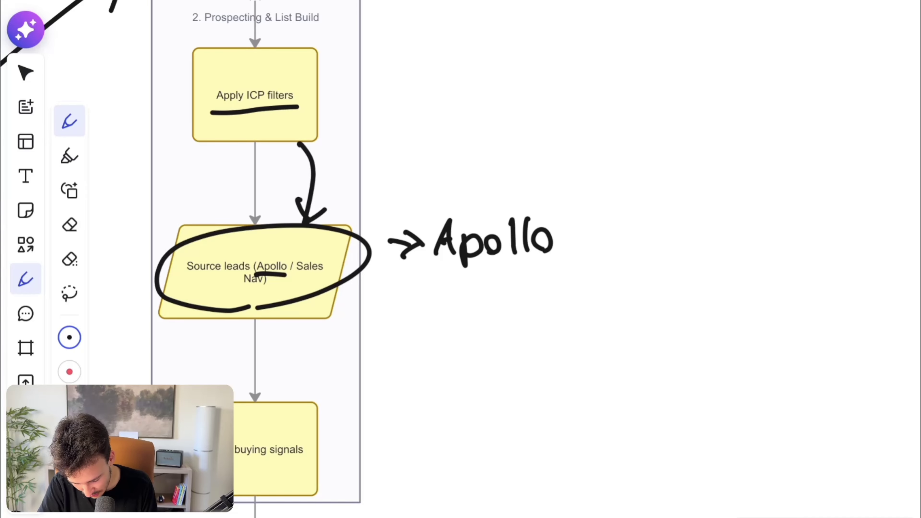
# Step: Handwrite "Scraper" after "Apollo" beside the Source leads node and underline the whole phrase
pyautogui.moveTo(597, 222); pyautogui.dragTo(579, 248)
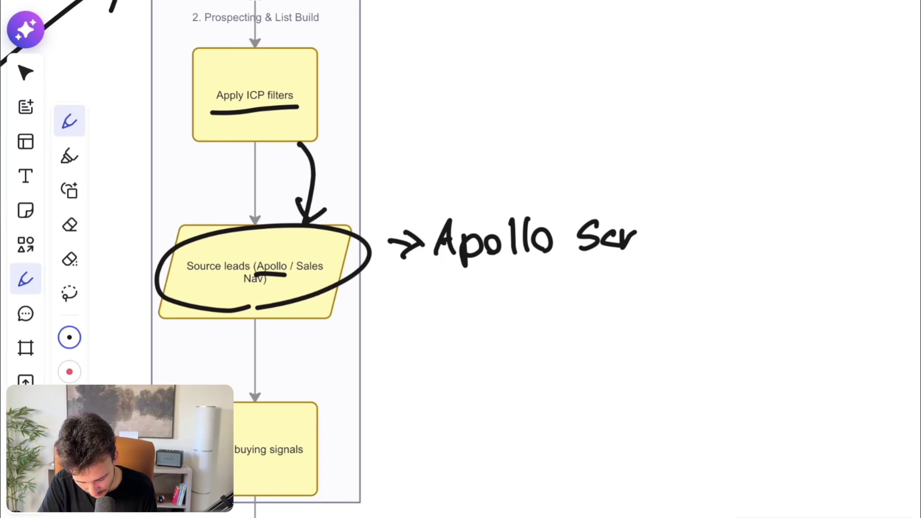
pyautogui.moveTo(669, 231)
pyautogui.mouseDown()
pyautogui.moveTo(673, 250)
pyautogui.moveTo(720, 247)
pyautogui.mouseUp()
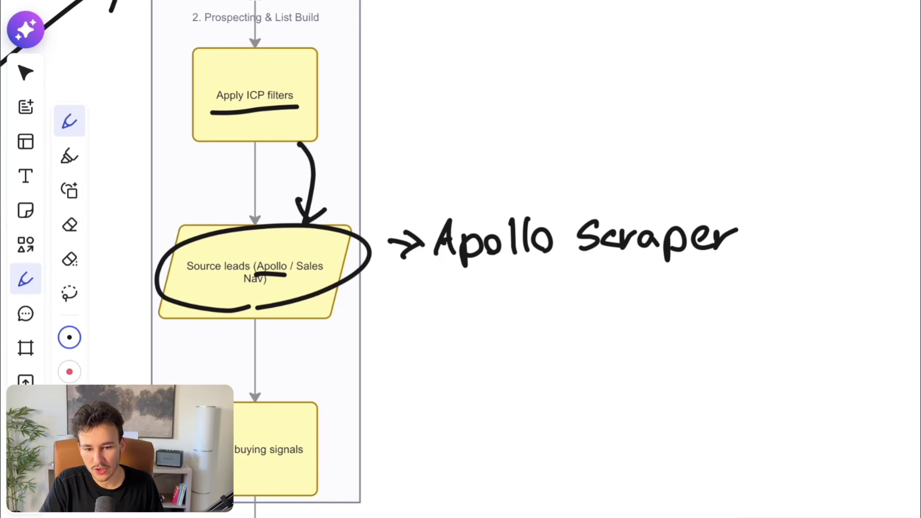
pyautogui.moveTo(428, 267); pyautogui.dragTo(682, 264)
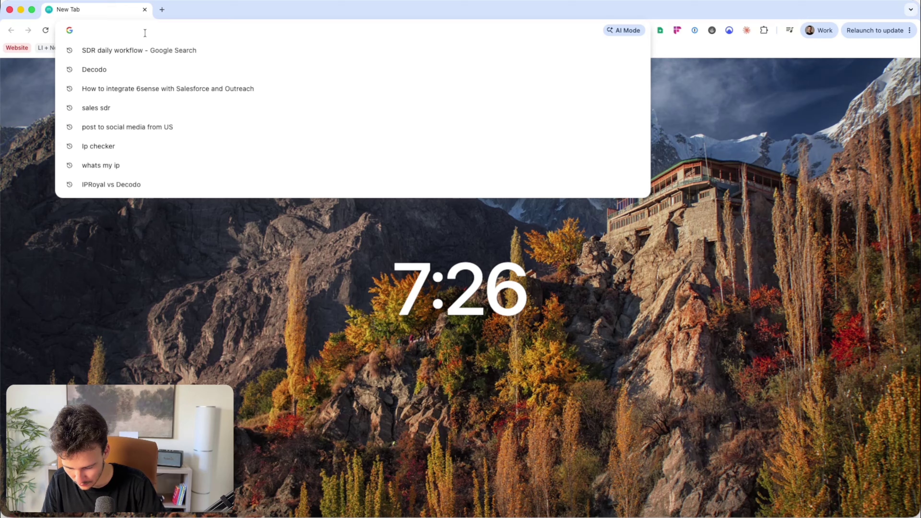
# Step: Switch to the browser, open exa.ai and set its homepage demo to Agent mode
pyautogui.write('exa')
pyautogui.press('Return')
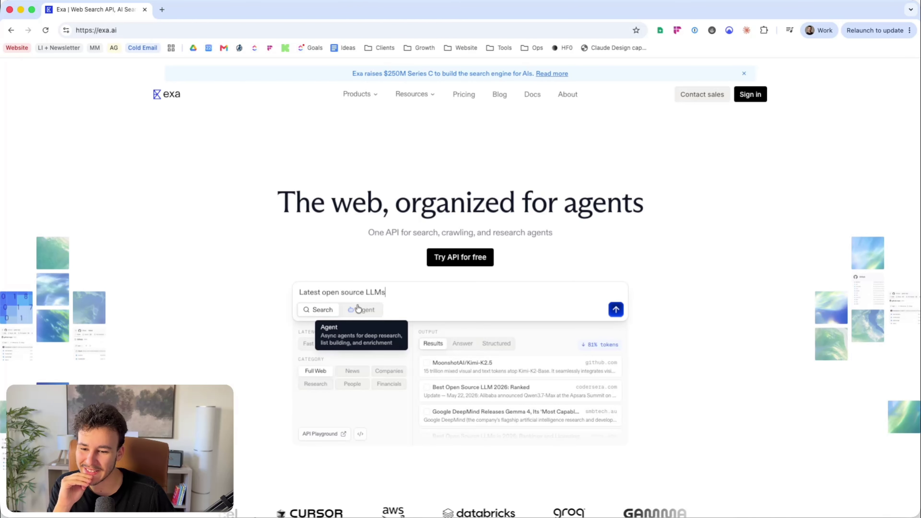
pyautogui.click(365, 312)
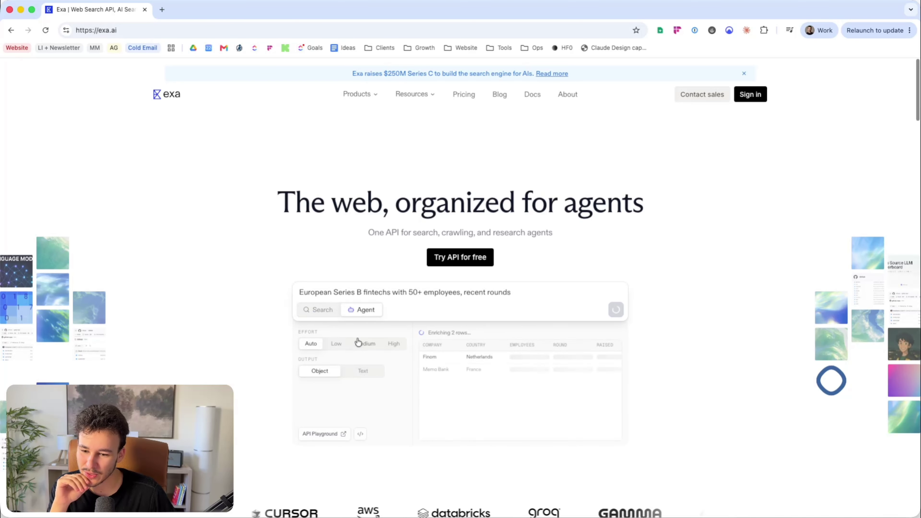
# Step: Examine the Agent demo's query on European Series B fintechs and the rows and columns of its company table
pyautogui.scroll(5, 361, 343)
pyautogui.hscroll(-3, 358, 342)
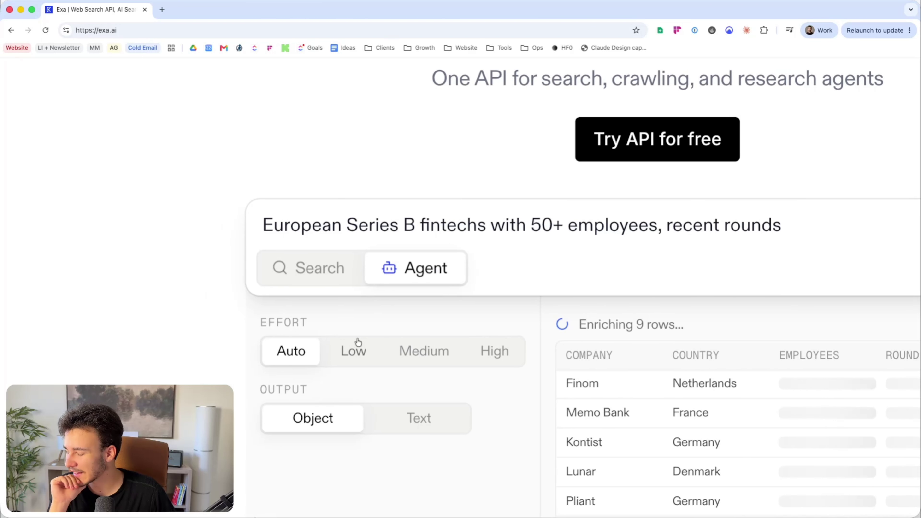
pyautogui.scroll(-5, 493, 308)
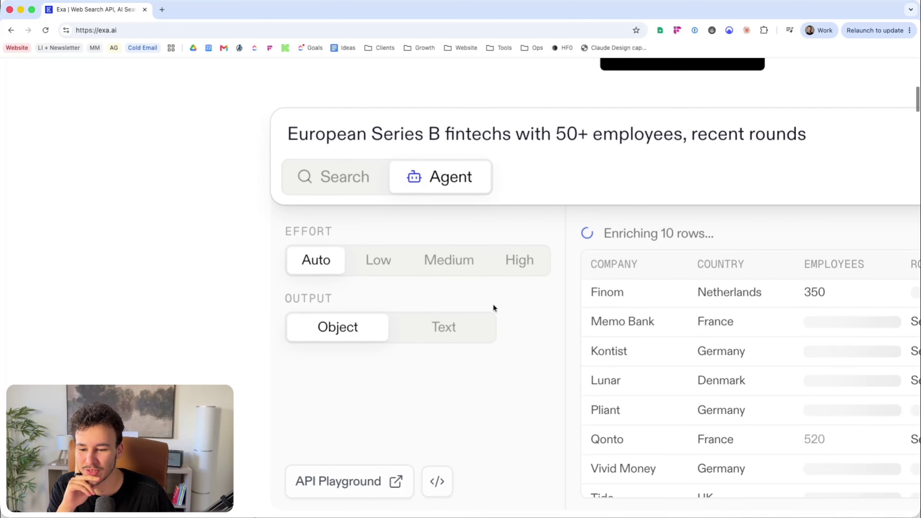
pyautogui.scroll(3, 493, 305)
pyautogui.hscroll(4, 494, 305)
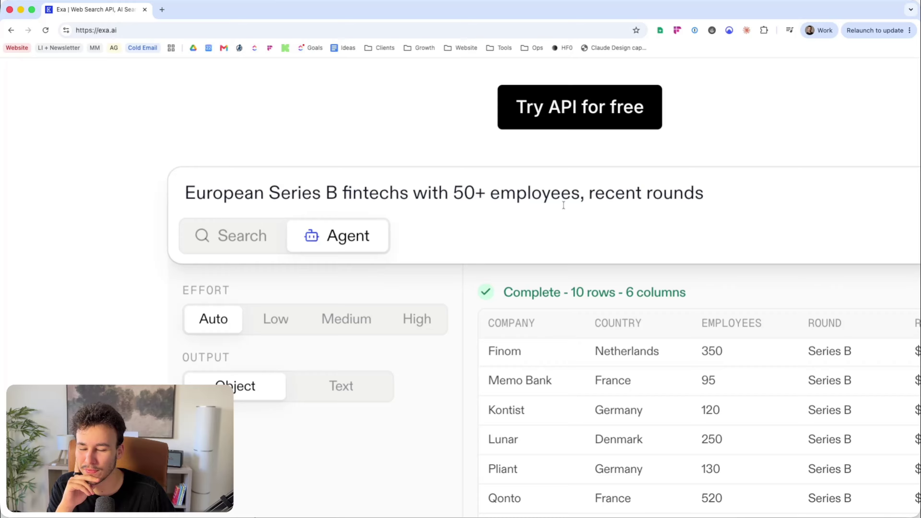
pyautogui.hscroll(8, 563, 205)
pyautogui.scroll(-5, 564, 204)
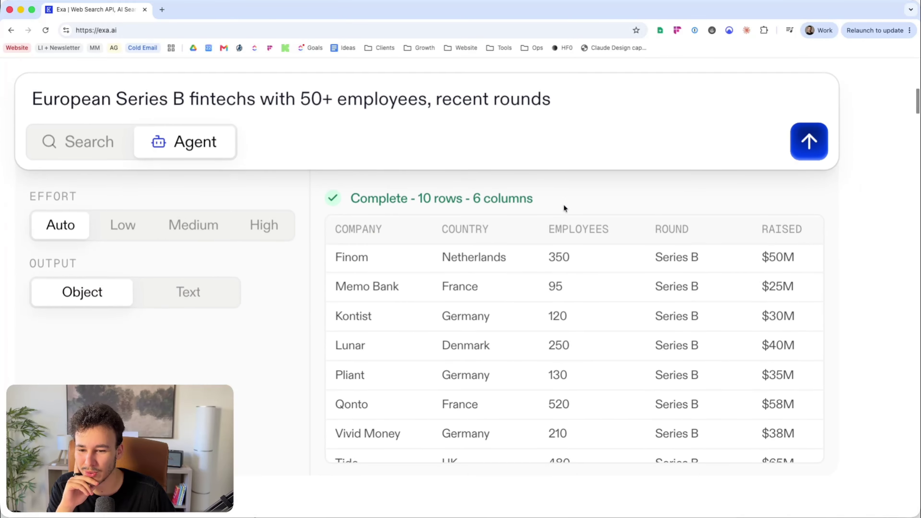
pyautogui.scroll(-1, 564, 204)
pyautogui.hscroll(2, 564, 204)
pyautogui.hscroll(-2, 472, 232)
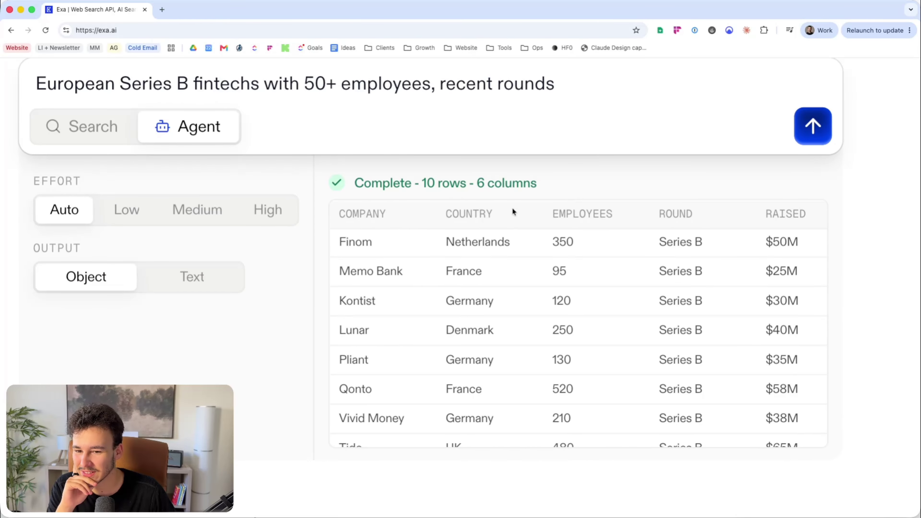
pyautogui.scroll(-5, 512, 208)
pyautogui.hscroll(2, 547, 396)
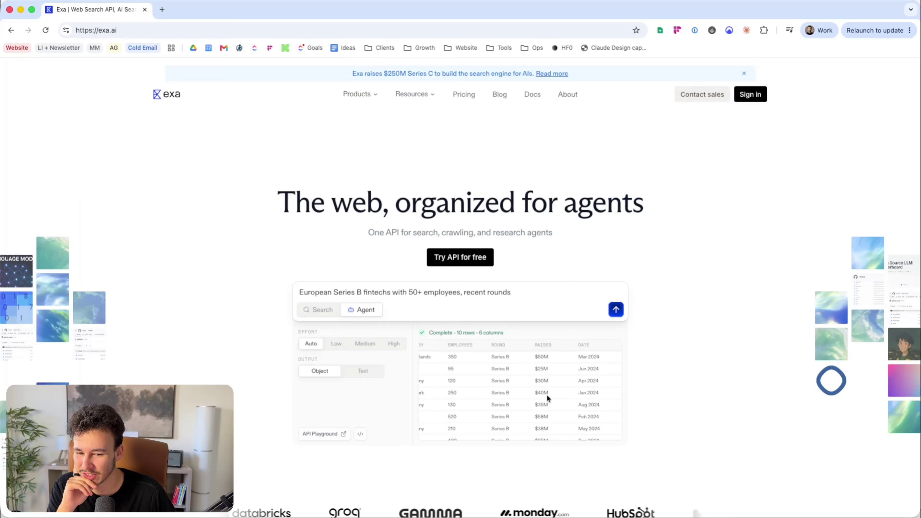
pyautogui.hscroll(-2, 547, 396)
pyautogui.hscroll(3, 547, 396)
pyautogui.hscroll(-3, 547, 395)
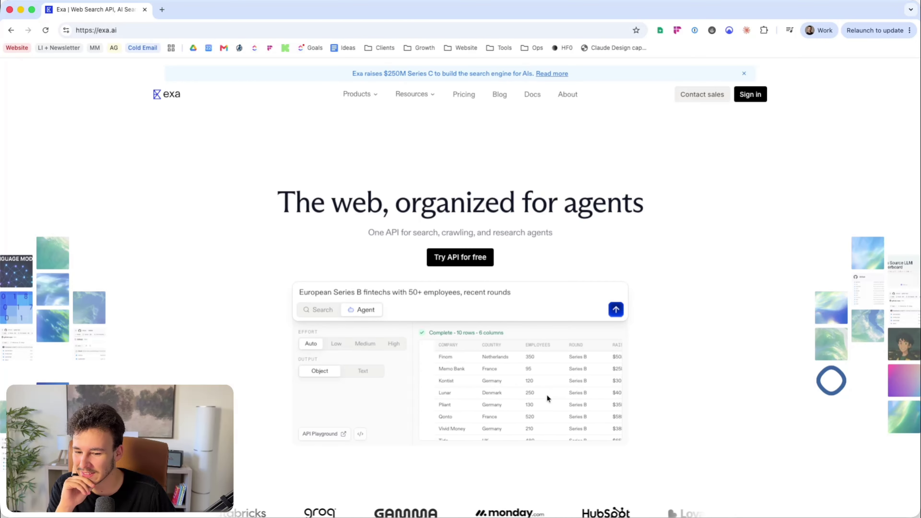
pyautogui.scroll(-2, 548, 394)
pyautogui.hscroll(1, 547, 394)
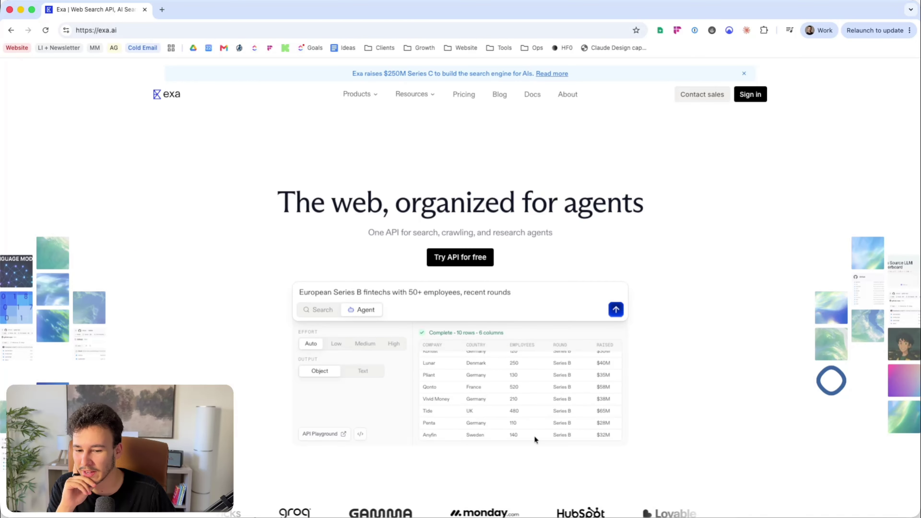
pyautogui.scroll(2, 534, 436)
pyautogui.scroll(-3, 523, 225)
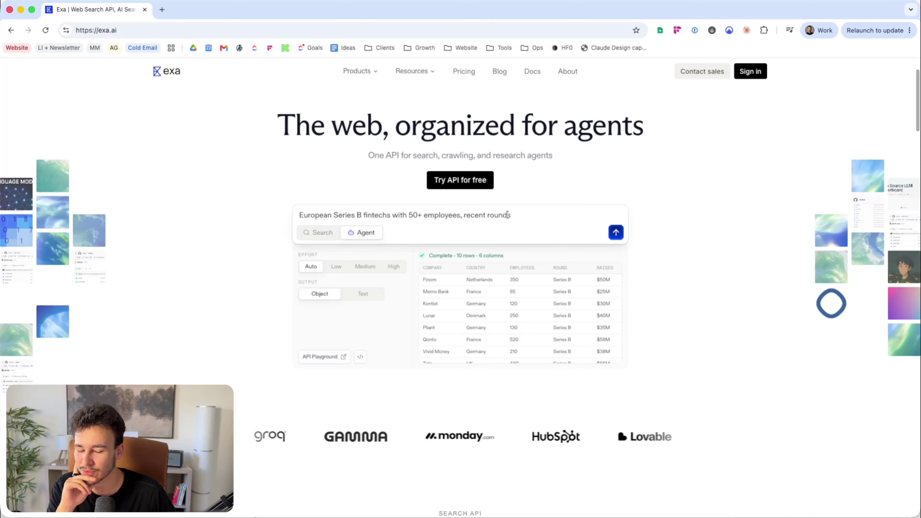
# Step: Set the Exa homepage demo to Search mode and view its News and Full Web category examples
pyautogui.click(321, 233)
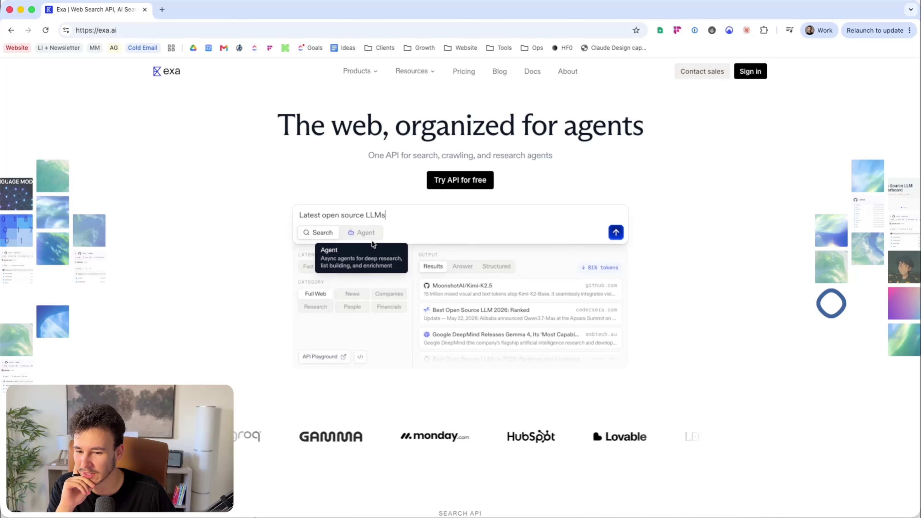
pyautogui.click(351, 294)
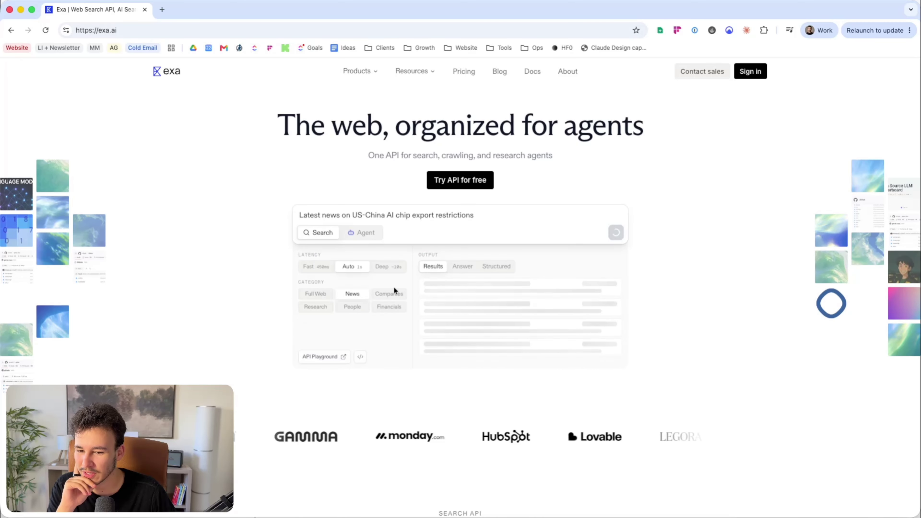
pyautogui.scroll(5, 445, 297)
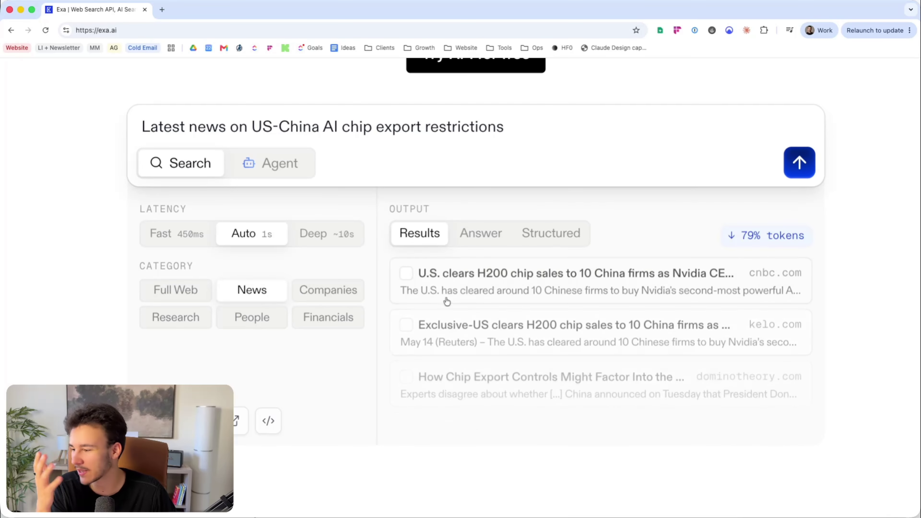
pyautogui.scroll(-5, 447, 301)
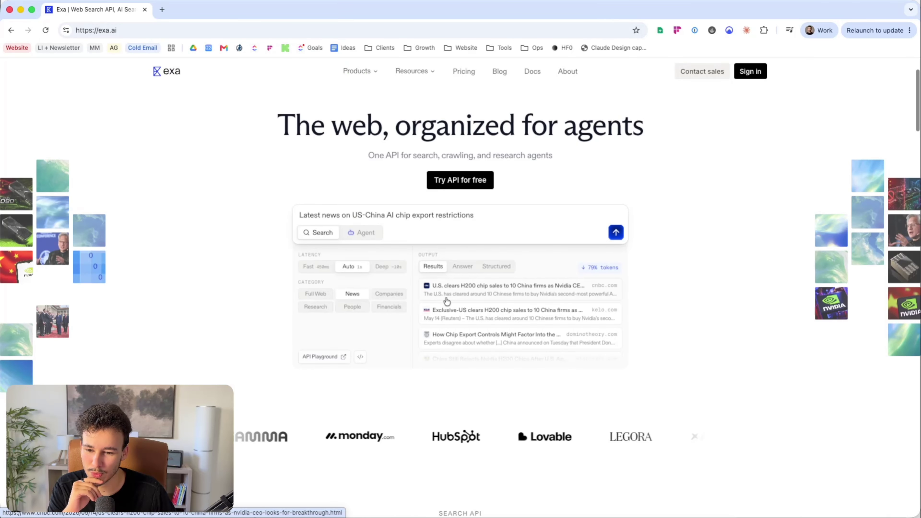
pyautogui.click(319, 294)
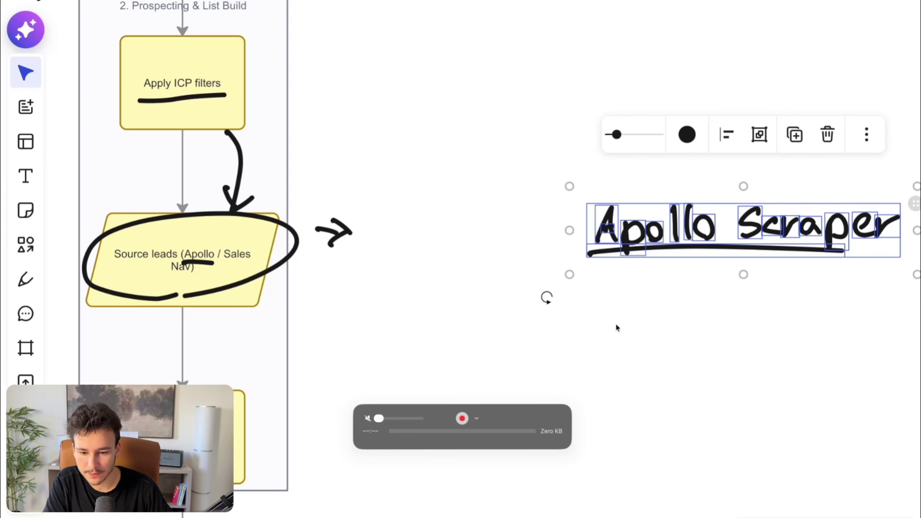
# Step: On the whiteboard, handwrite "AI" beside the Source leads node's arrow and draw another arrow from it toward "Apollo Scraper"
pyautogui.hscroll(5, 616, 328)
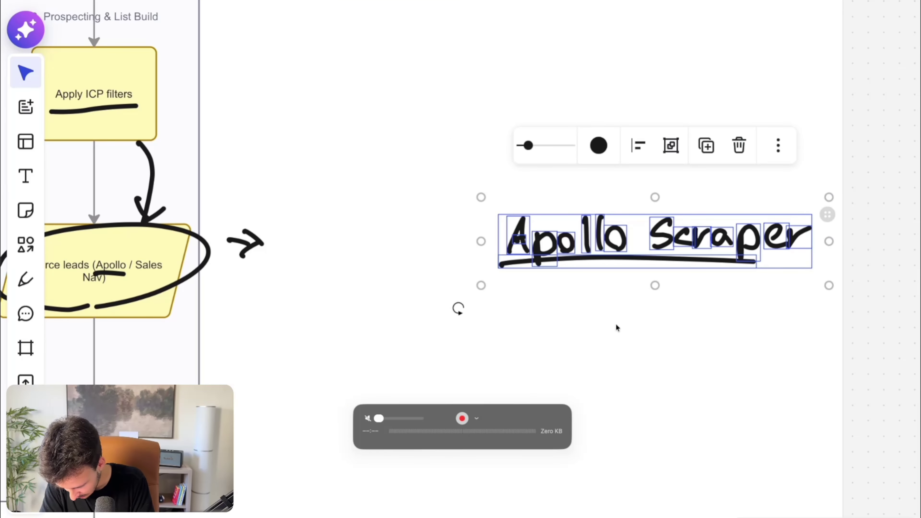
pyautogui.press('p')
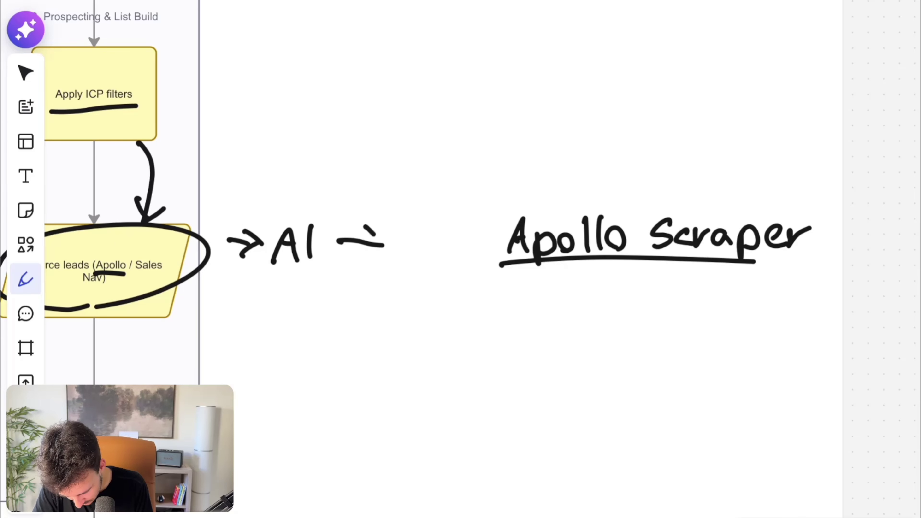
pyautogui.moveTo(374, 235); pyautogui.dragTo(401, 257)
pyautogui.moveTo(368, 260); pyautogui.dragTo(399, 244)
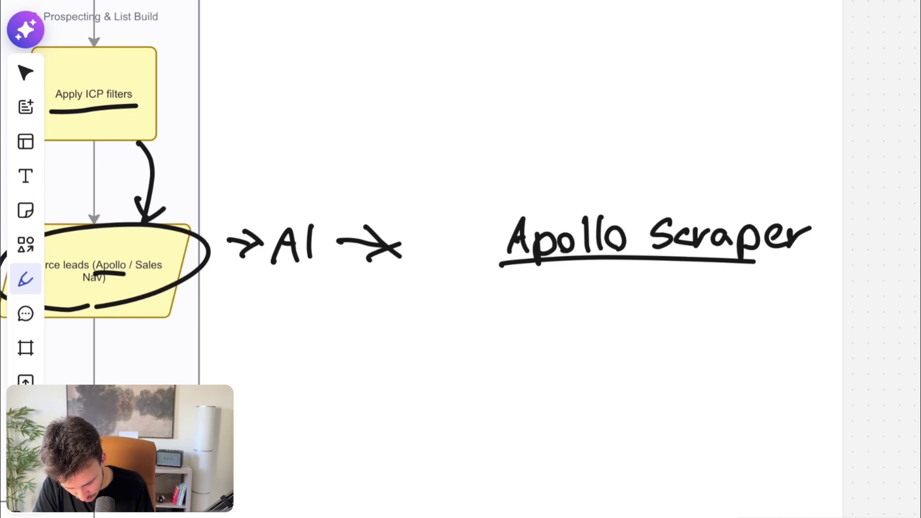
# Step: Erase the handwritten word "Apollo" and the underline, keeping "Scraper"
pyautogui.press('e')
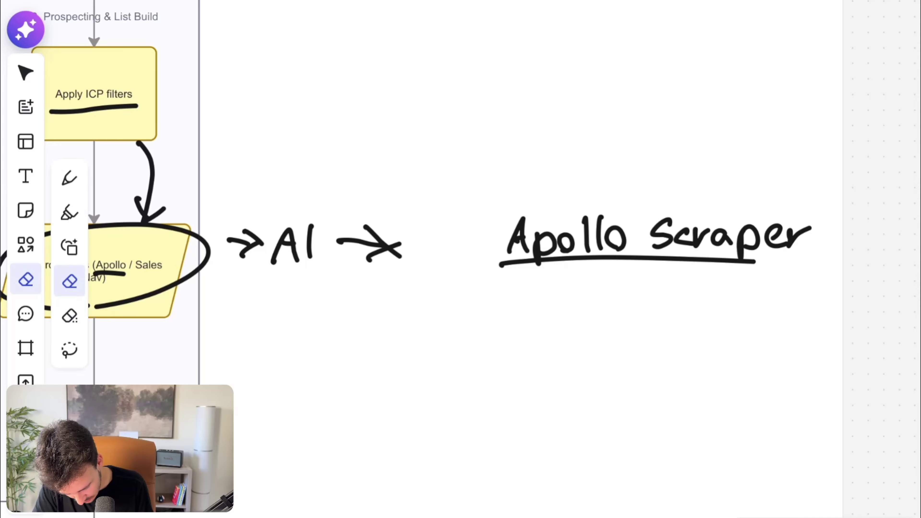
pyautogui.moveTo(512, 236)
pyautogui.mouseDown()
pyautogui.moveTo(525, 216)
pyautogui.moveTo(555, 247)
pyautogui.moveTo(614, 252)
pyautogui.mouseUp()
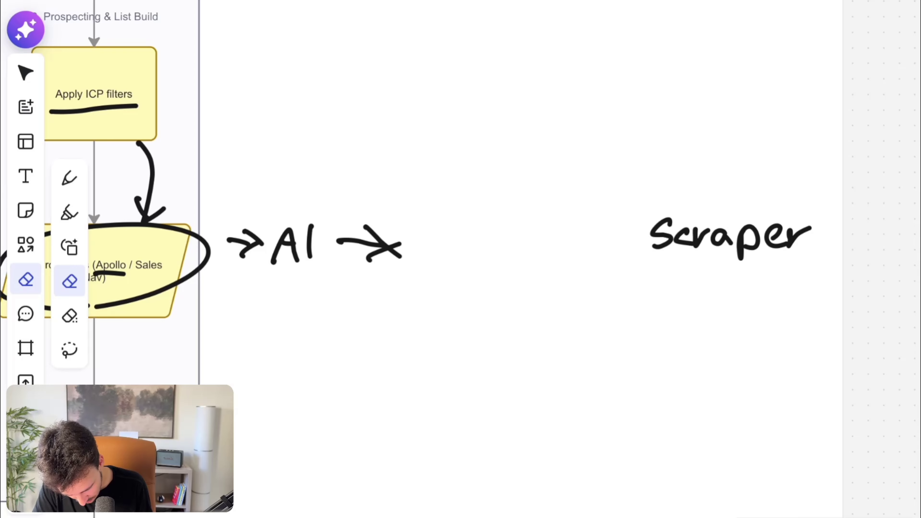
pyautogui.press('p')
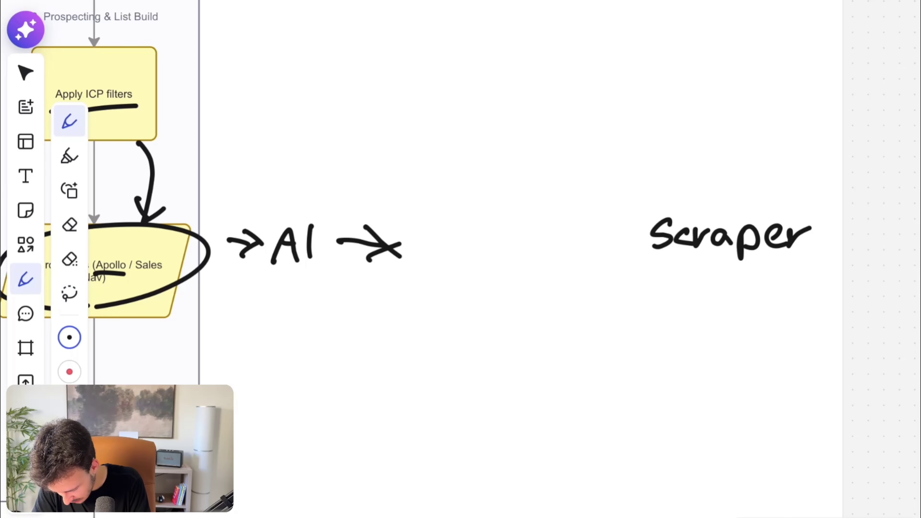
# Step: Move the handwritten word "Scraper" directly beside the arrow that follows "AI"
pyautogui.press('v')
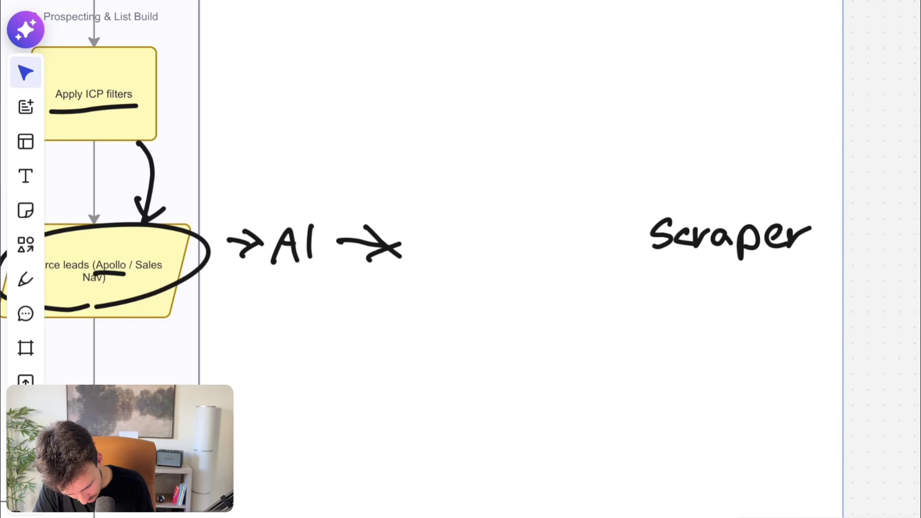
pyautogui.hscroll(1, 461, 259)
pyautogui.scroll(-1, 460, 259)
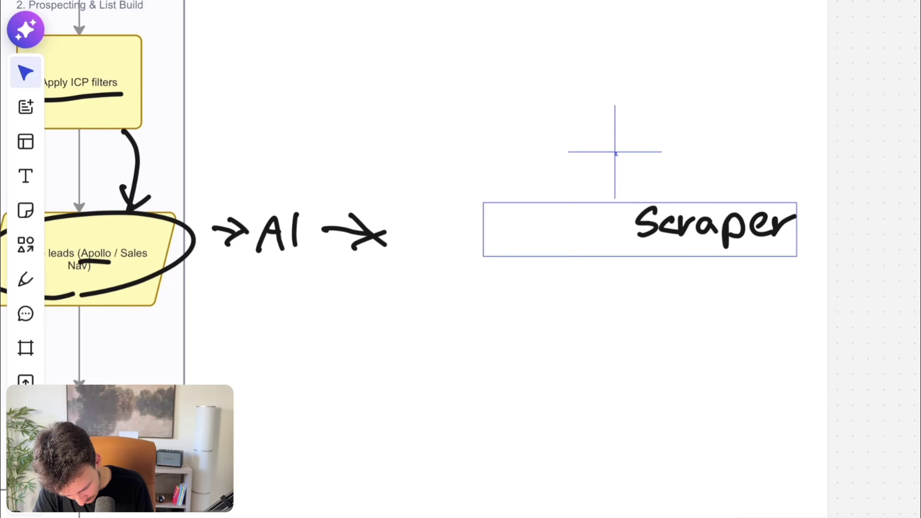
pyautogui.moveTo(617, 154); pyautogui.dragTo(812, 283)
pyautogui.moveTo(711, 226)
pyautogui.mouseDown()
pyautogui.moveTo(587, 224)
pyautogui.moveTo(473, 237)
pyautogui.mouseUp()
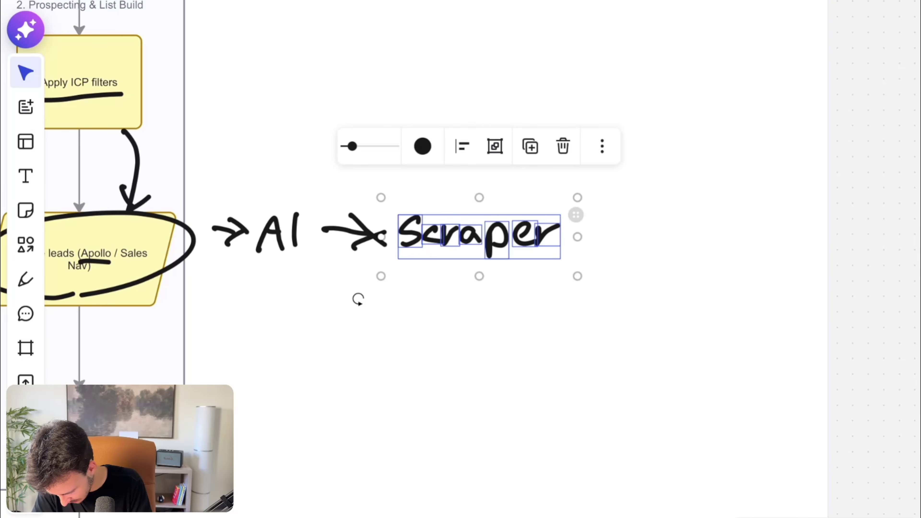
pyautogui.press('Escape')
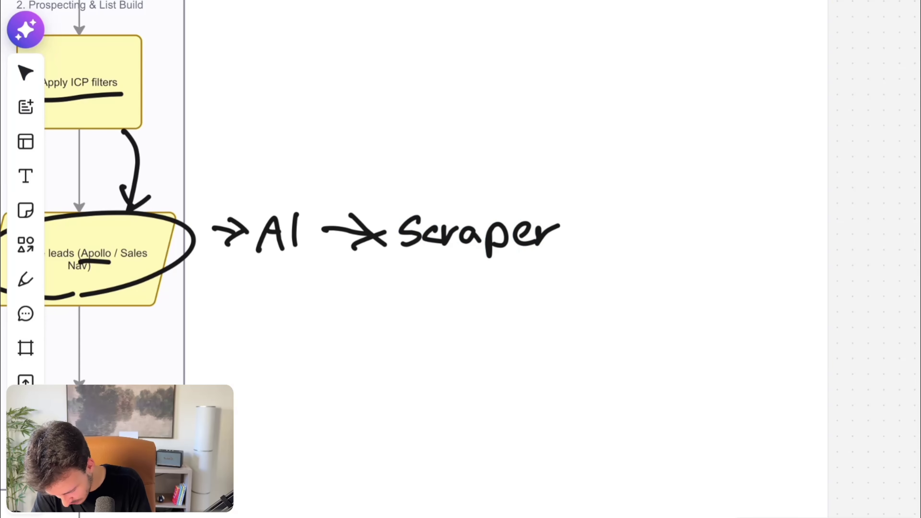
# Step: Handwrite "& APIs" after "Scraper" and underline the phrase "Scraper & APIs"
pyautogui.press('p')
pyautogui.moveTo(595, 203)
pyautogui.mouseDown()
pyautogui.moveTo(601, 234)
pyautogui.moveTo(574, 238)
pyautogui.mouseUp()
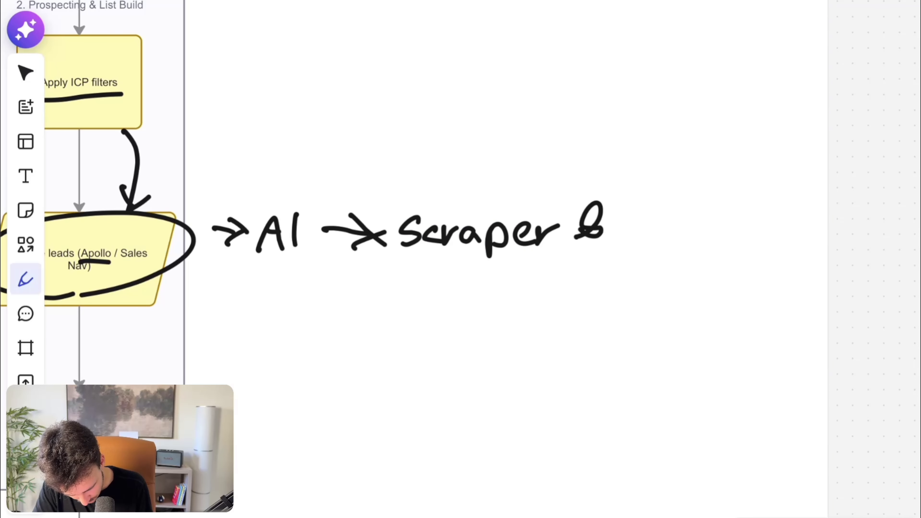
pyautogui.moveTo(638, 202)
pyautogui.mouseDown()
pyautogui.moveTo(618, 239)
pyautogui.moveTo(638, 243)
pyautogui.mouseUp()
pyautogui.click(651, 210)
pyautogui.moveTo(618, 230); pyautogui.dragTo(651, 236)
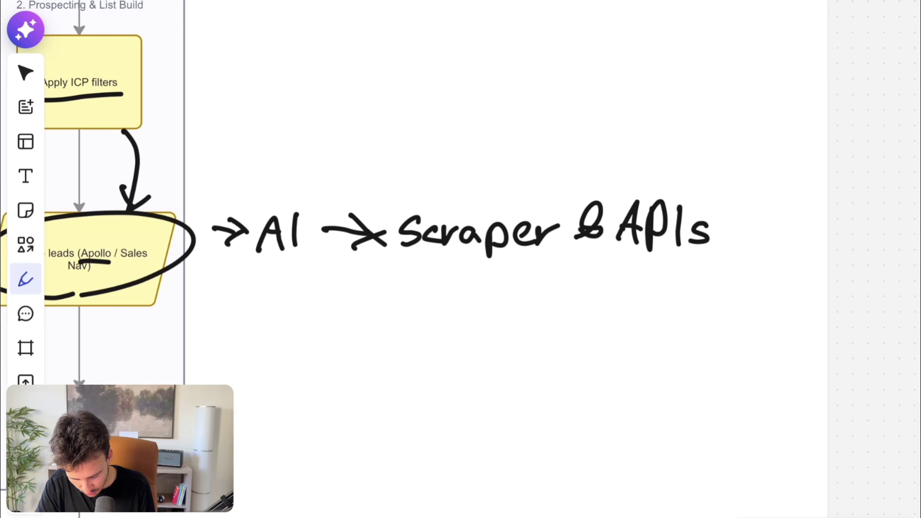
pyautogui.moveTo(390, 257); pyautogui.dragTo(757, 264)
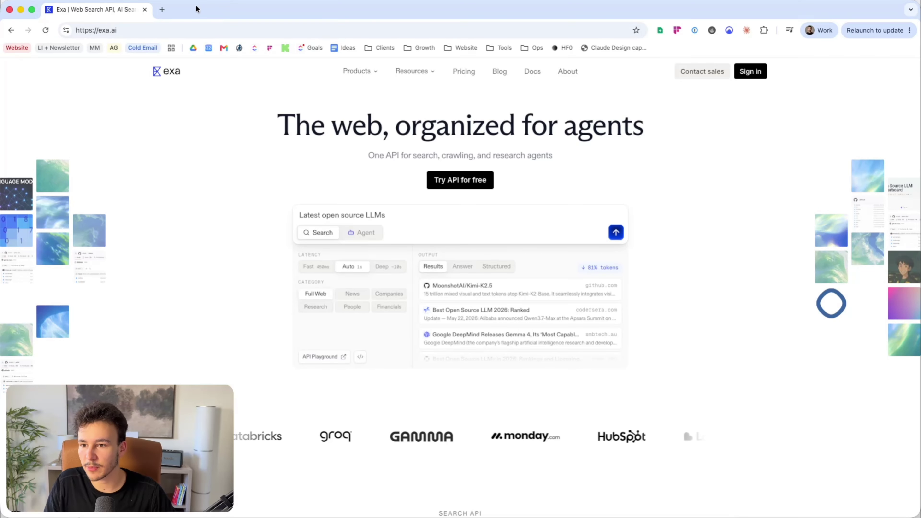
# Step: Open console.apify.com in a new browser tab and look through the recently used Actors for lead scrapers
pyautogui.click(161, 10)
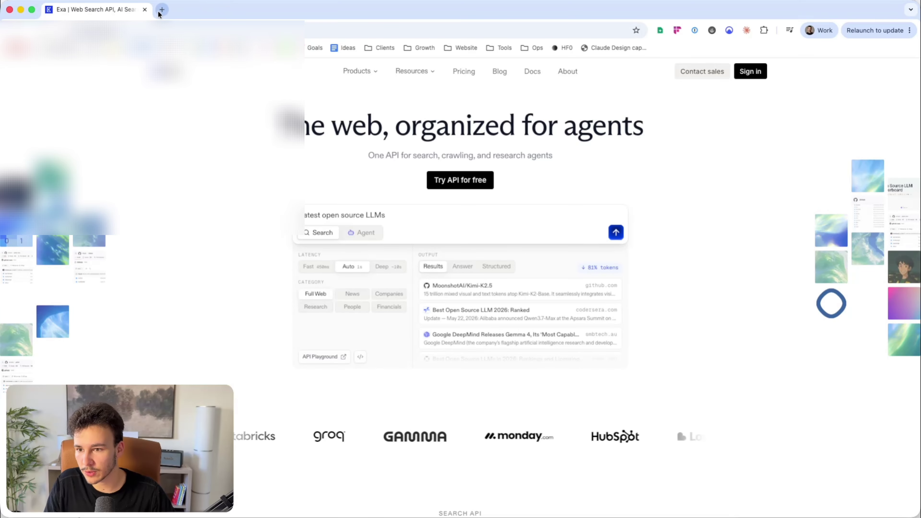
pyautogui.write('console.apify.com')
pyautogui.press('Return')
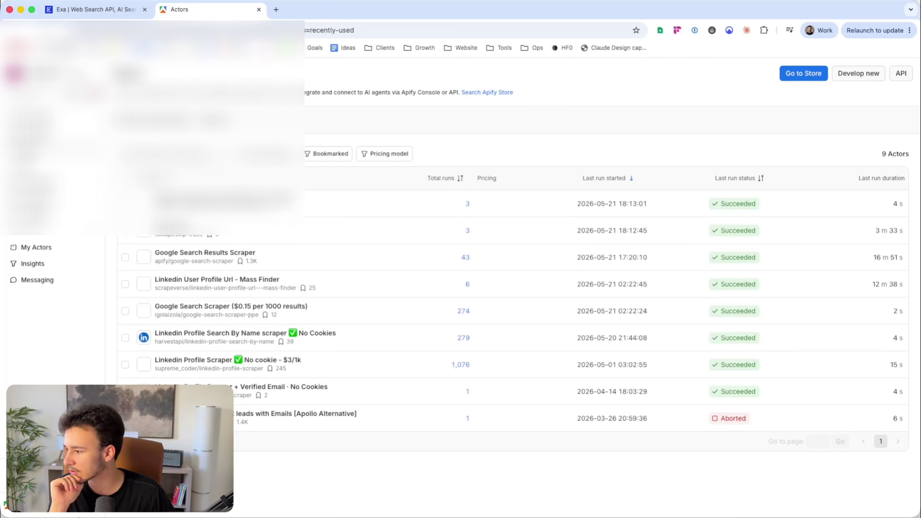
pyautogui.scroll(-3, 317, 174)
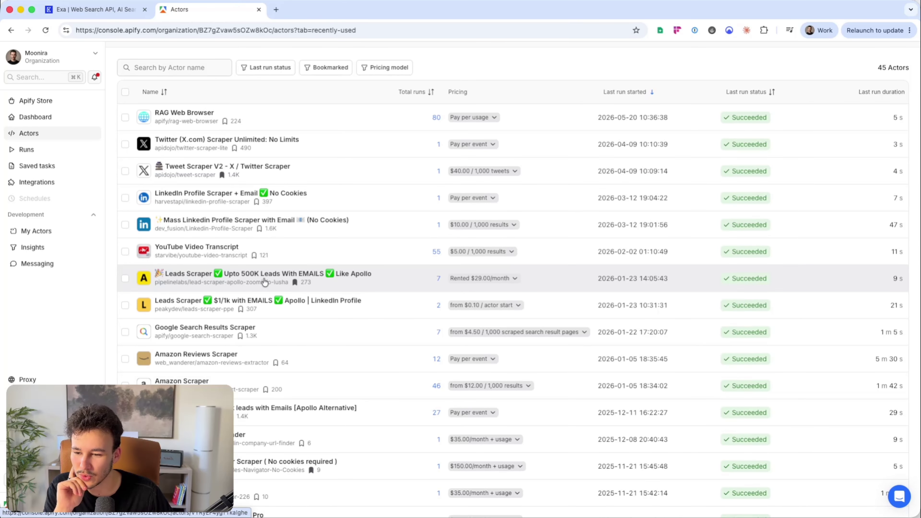
# Step: Find the Leads Finder Actor marked as an Apollo alternative among the recently used Actors and open it
pyautogui.scroll(-1, 254, 303)
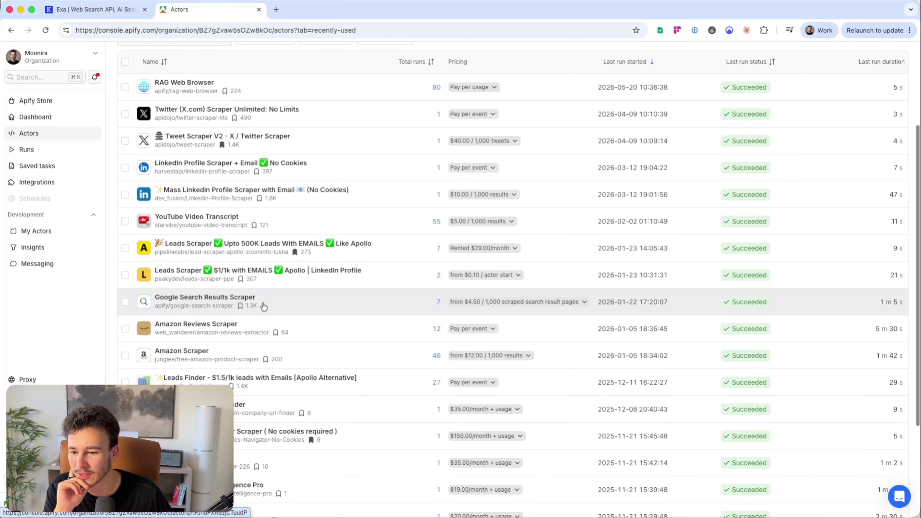
pyautogui.scroll(-4, 260, 254)
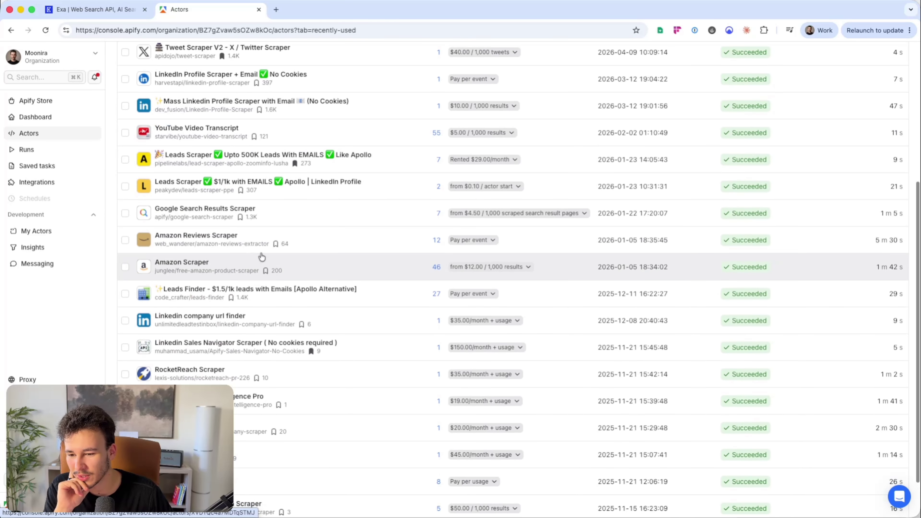
pyautogui.scroll(-1, 262, 257)
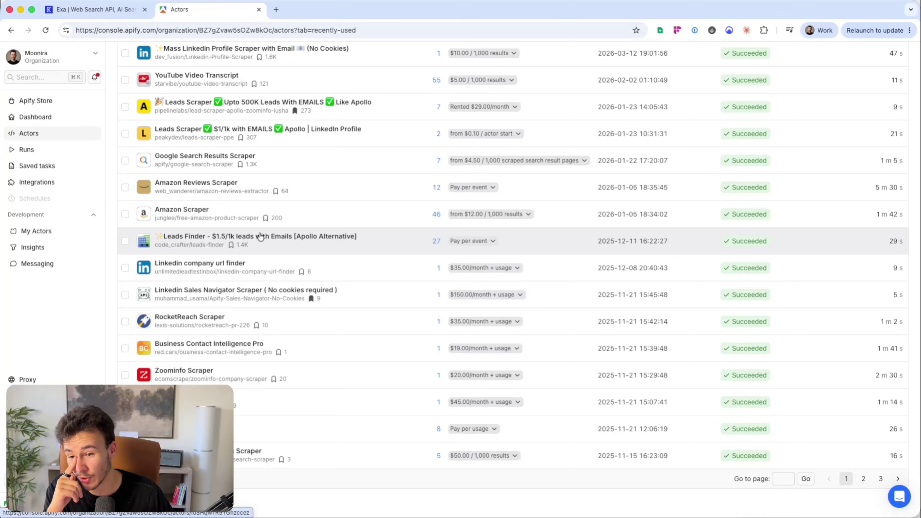
pyautogui.click(273, 242)
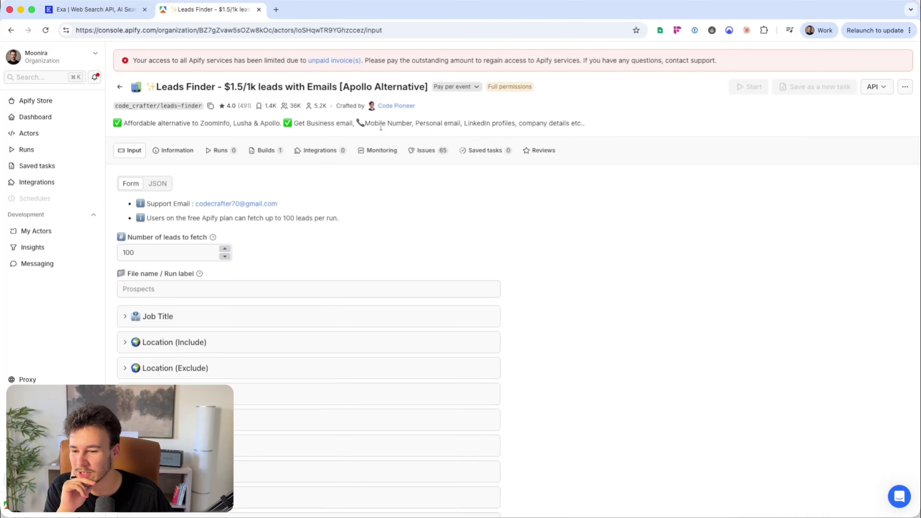
# Step: Expand the Job Title filter of Leads Finder, review the included job titles, and collapse it again
pyautogui.scroll(-2, 185, 325)
pyautogui.click(190, 266)
pyautogui.scroll(-2, 188, 263)
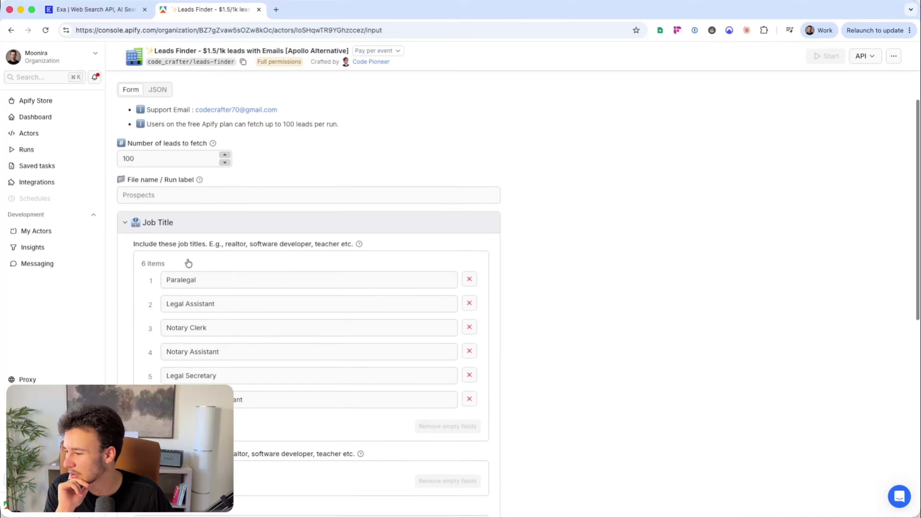
pyautogui.scroll(-3, 188, 263)
pyautogui.click(185, 246)
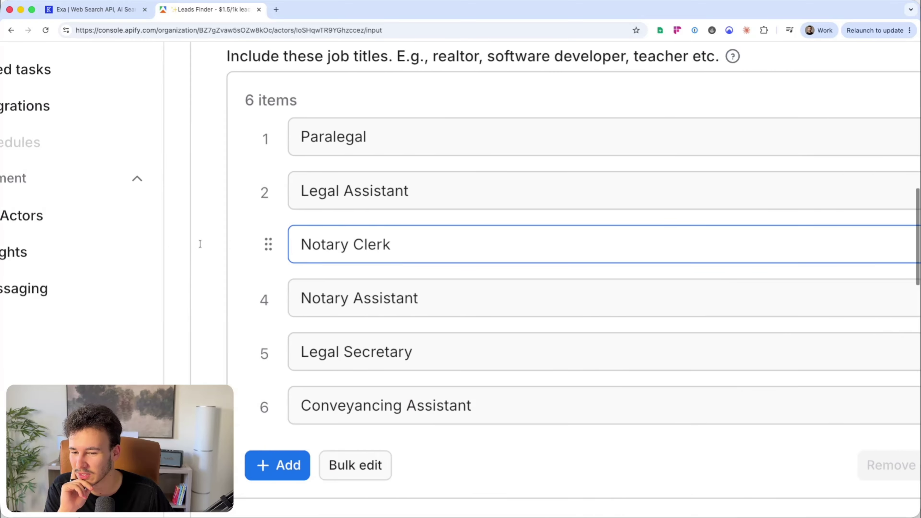
pyautogui.scroll(-3, 200, 244)
pyautogui.scroll(3, 202, 247)
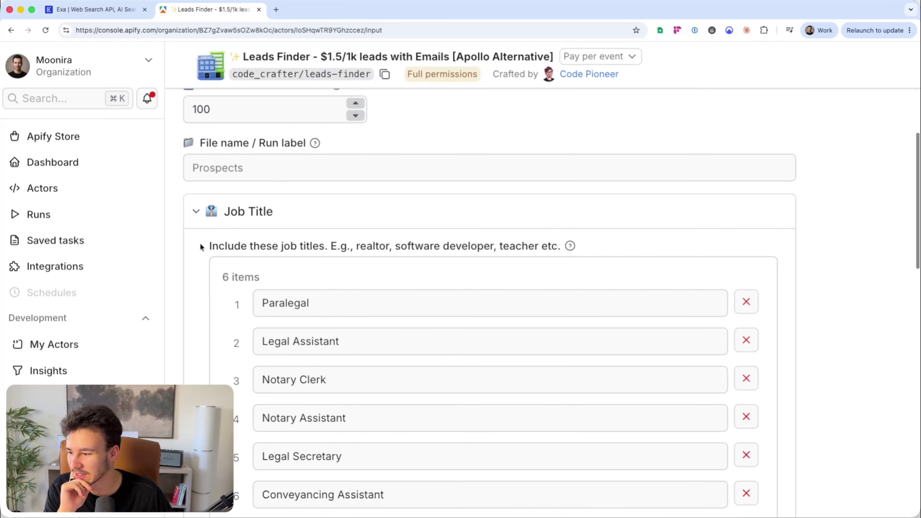
pyautogui.scroll(1, 200, 247)
pyautogui.click(278, 257)
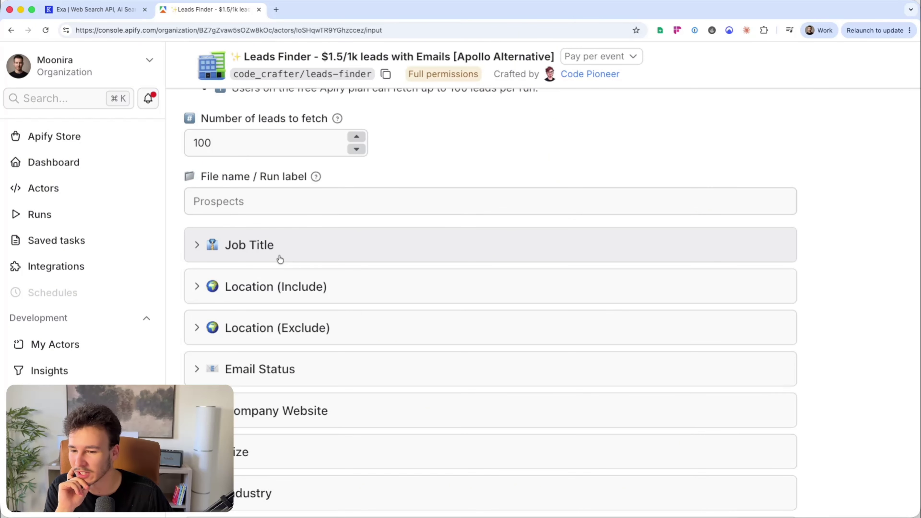
# Step: Look through the Location and Email Status filters of Leads Finder, leaving each section collapsed
pyautogui.click(264, 283)
pyautogui.click(265, 284)
pyautogui.scroll(-3, 267, 283)
pyautogui.click(267, 276)
pyautogui.click(298, 275)
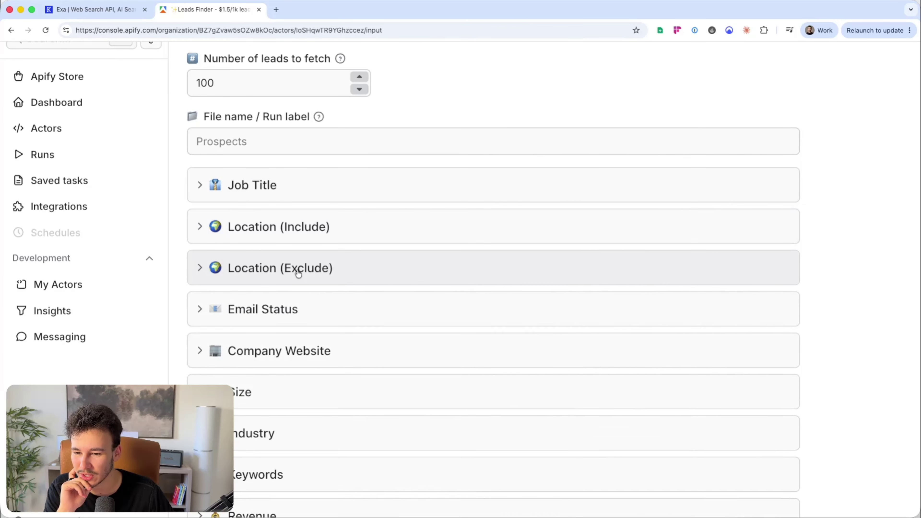
pyautogui.scroll(-2, 299, 274)
pyautogui.click(280, 238)
pyautogui.scroll(-2, 281, 235)
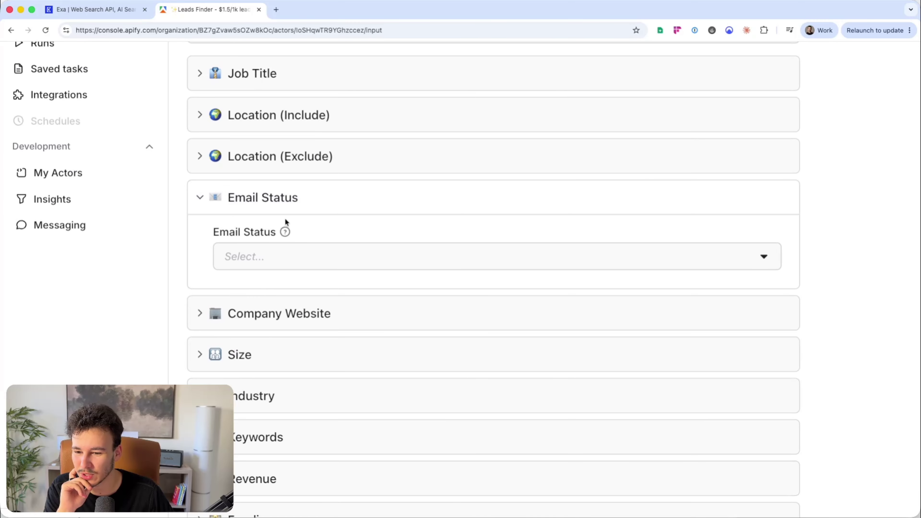
pyautogui.click(306, 211)
pyautogui.scroll(-3, 296, 304)
pyautogui.scroll(-3, 296, 305)
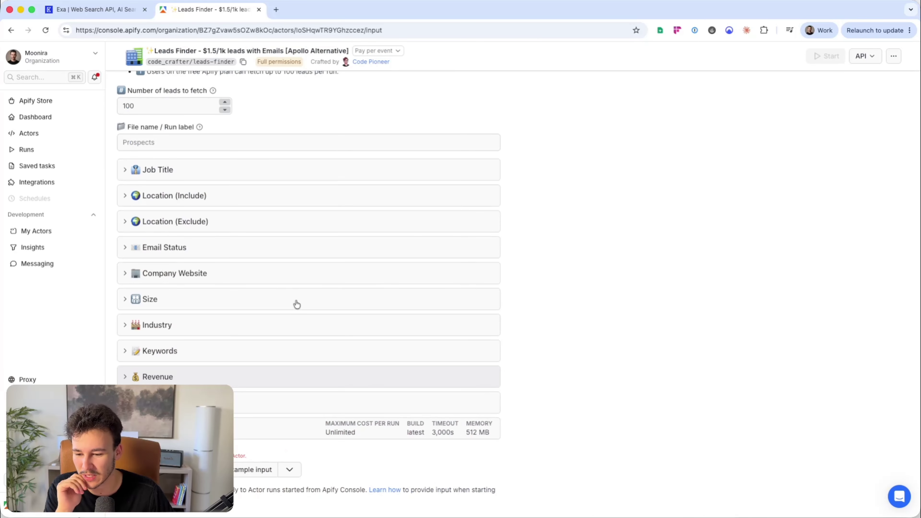
# Step: Expand the Revenue filter to view its minimum and maximum options, collapse it, and return to the Actor's title
pyautogui.click(173, 377)
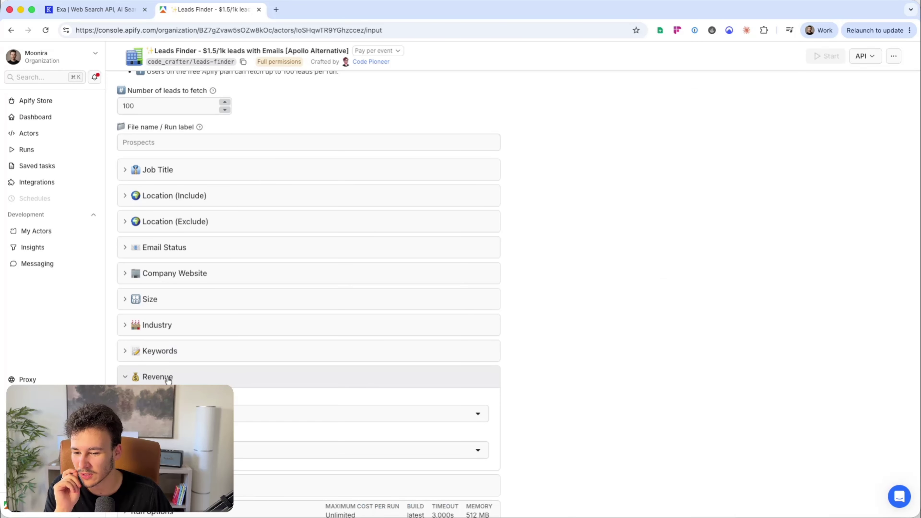
pyautogui.scroll(5, 169, 380)
pyautogui.hscroll(-3, 169, 381)
pyautogui.scroll(-7, 169, 380)
pyautogui.scroll(4, 188, 354)
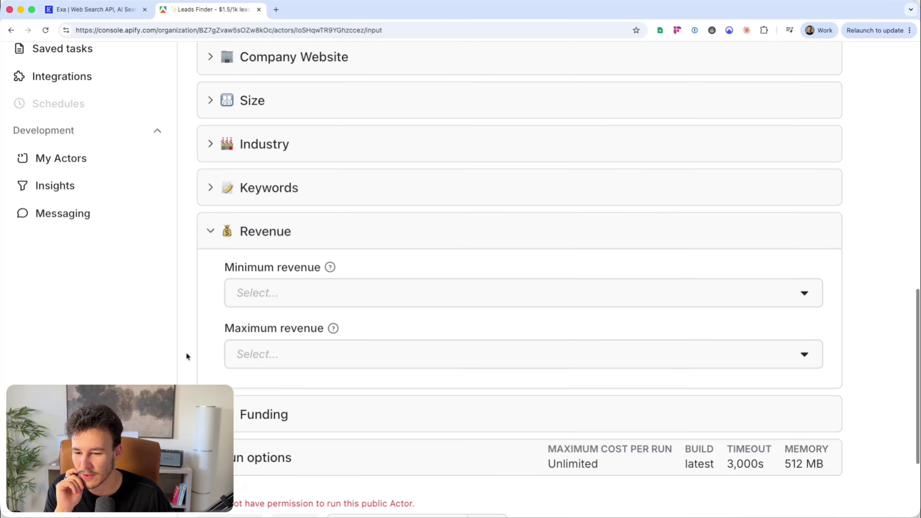
pyautogui.click(261, 242)
pyautogui.scroll(4, 264, 240)
pyautogui.scroll(-5, 265, 238)
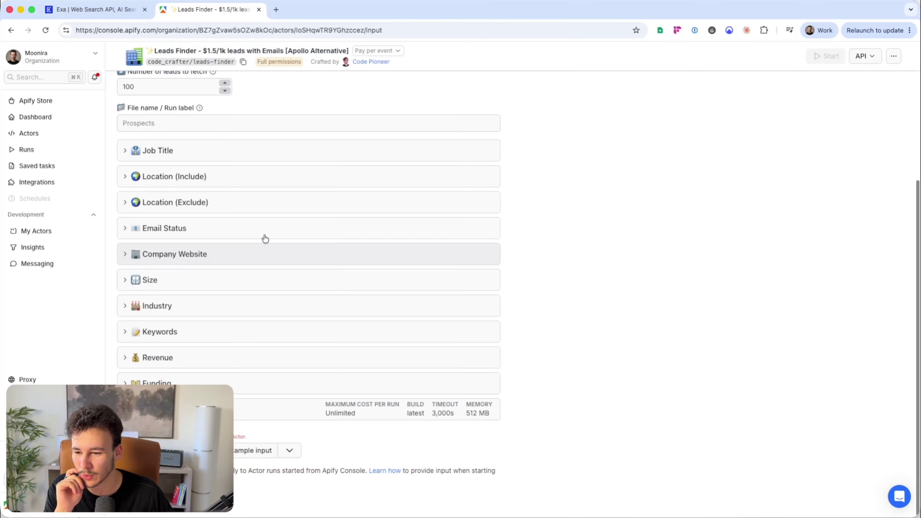
pyautogui.scroll(6, 263, 238)
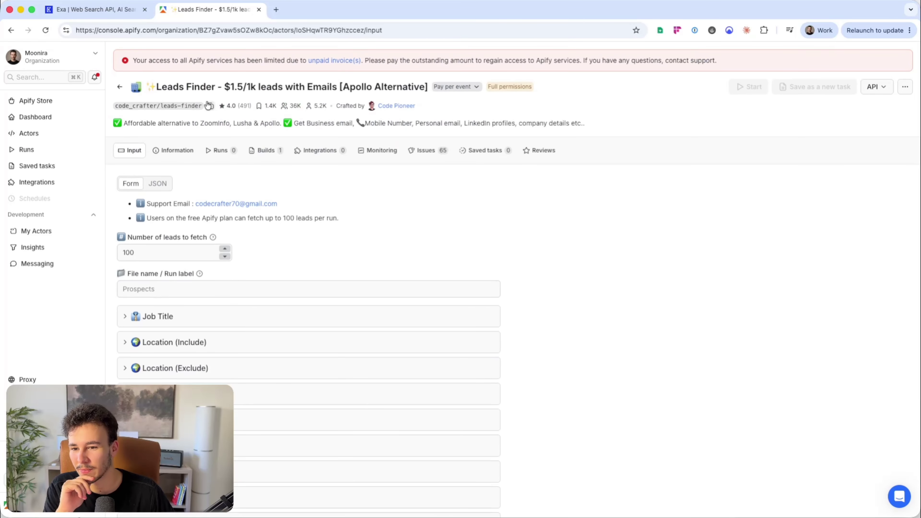
# Step: Highlight the price per thousand leads in the Leads Finder title to point it out
pyautogui.moveTo(230, 87); pyautogui.dragTo(248, 86)
pyautogui.click(246, 86)
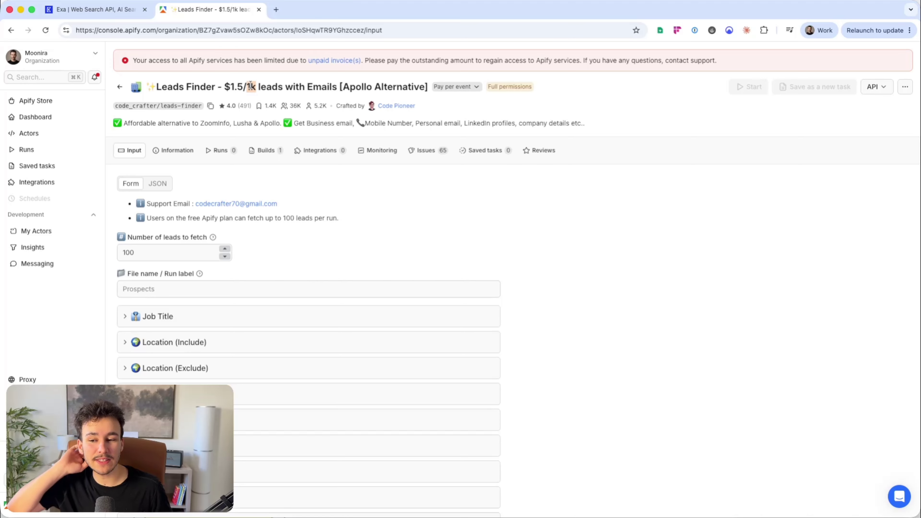
pyautogui.click(251, 86)
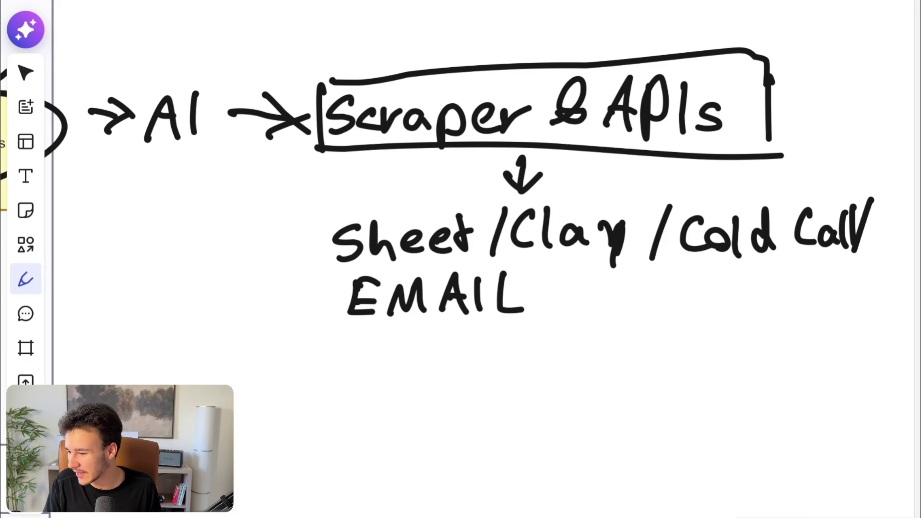
# Step: Handwrite "Dedupe" with the pen directly above the "Scraper & APIs" box on the whiteboard
pyautogui.press('v')
pyautogui.scroll(-5, 295, 213)
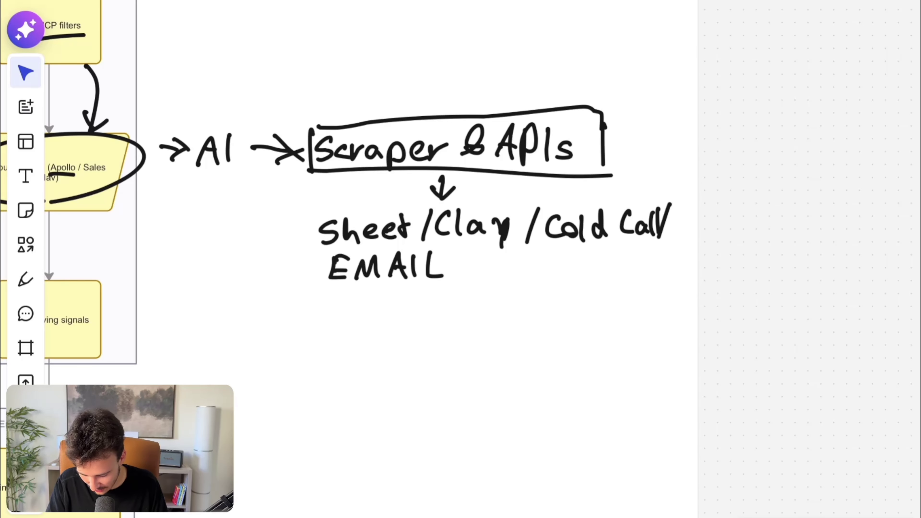
pyautogui.scroll(-3, 460, 259)
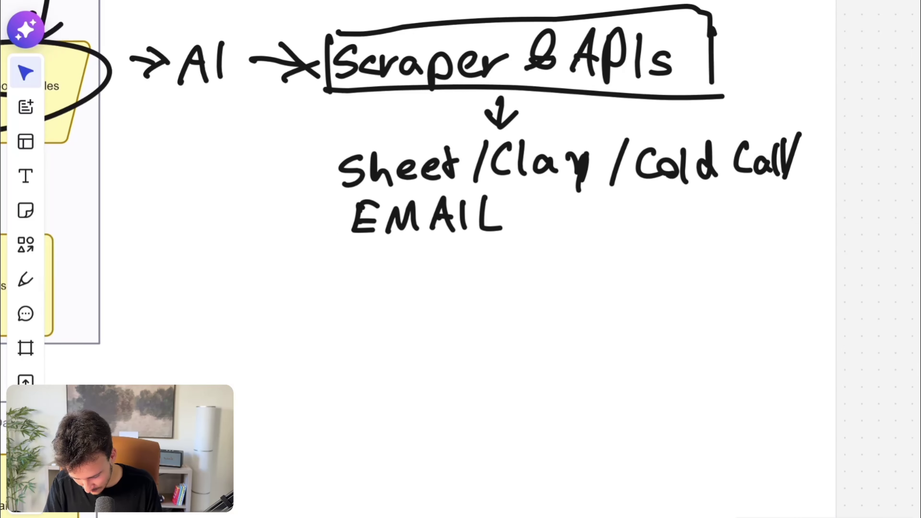
pyautogui.hscroll(-8, 461, 259)
pyautogui.scroll(3, 461, 259)
pyautogui.hscroll(10, 461, 259)
pyautogui.scroll(3, 460, 259)
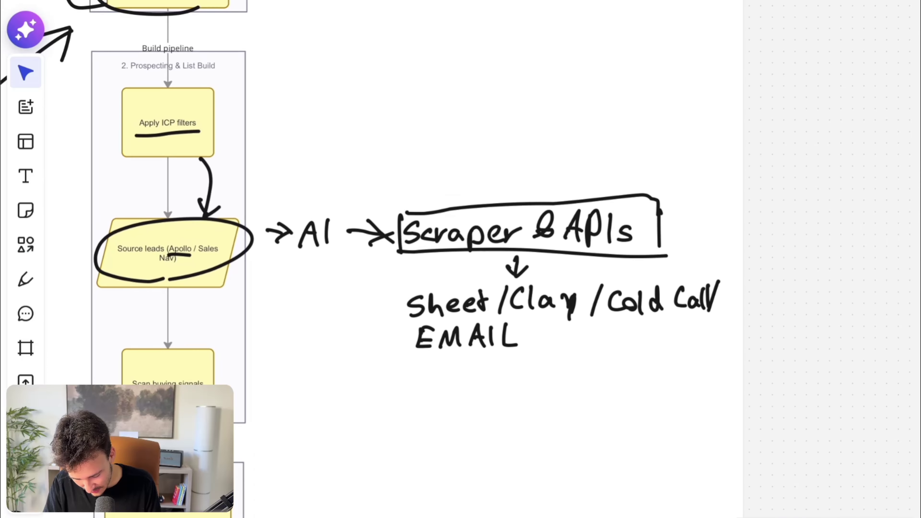
pyautogui.scroll(-2, 460, 259)
pyautogui.scroll(-2, 460, 259)
pyautogui.hscroll(-4, 461, 259)
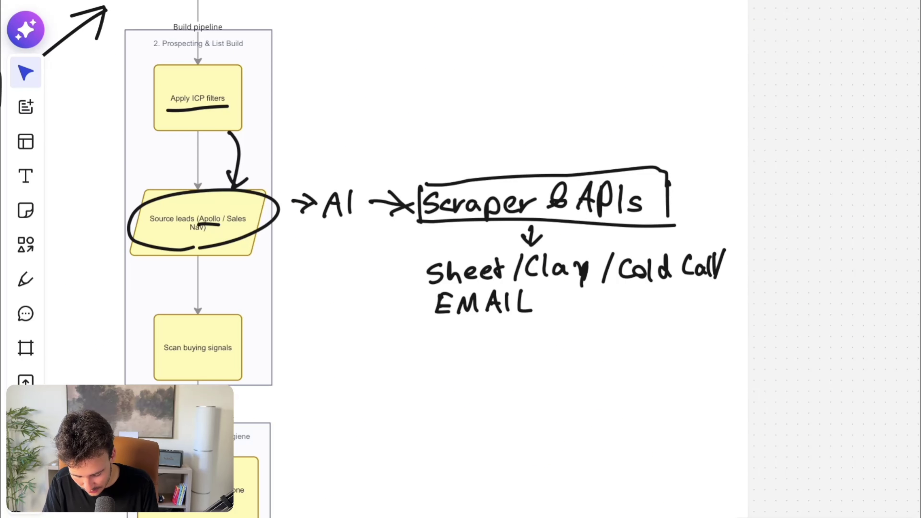
pyautogui.press('p')
pyautogui.moveTo(472, 156); pyautogui.dragTo(467, 179)
pyautogui.moveTo(471, 152)
pyautogui.mouseDown()
pyautogui.moveTo(469, 178)
pyautogui.moveTo(529, 173)
pyautogui.mouseUp()
pyautogui.moveTo(531, 158)
pyautogui.mouseDown()
pyautogui.moveTo(546, 175)
pyautogui.moveTo(583, 168)
pyautogui.mouseUp()
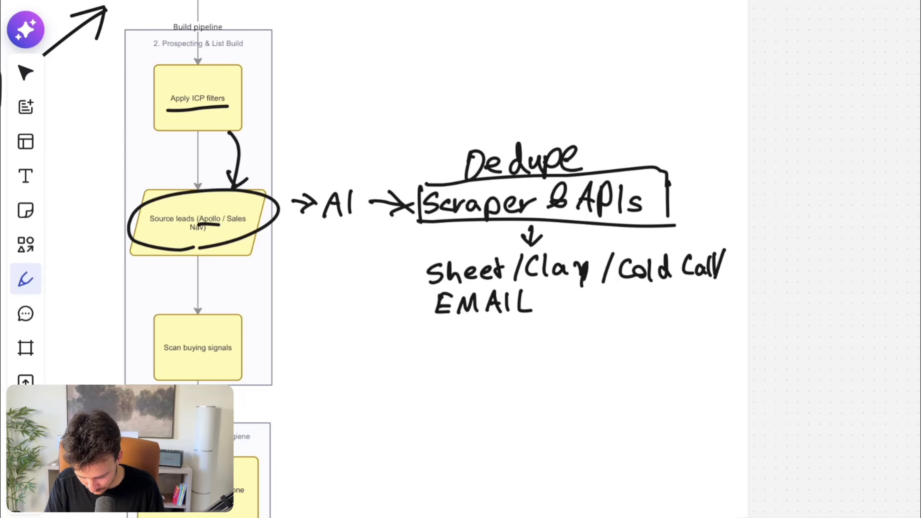
pyautogui.press('v')
# Step: Draw a small arrow pointing at the upper-right corner of the "Scraper & APIs" box
pyautogui.hscroll(-4, 461, 259)
pyautogui.scroll(4, 460, 260)
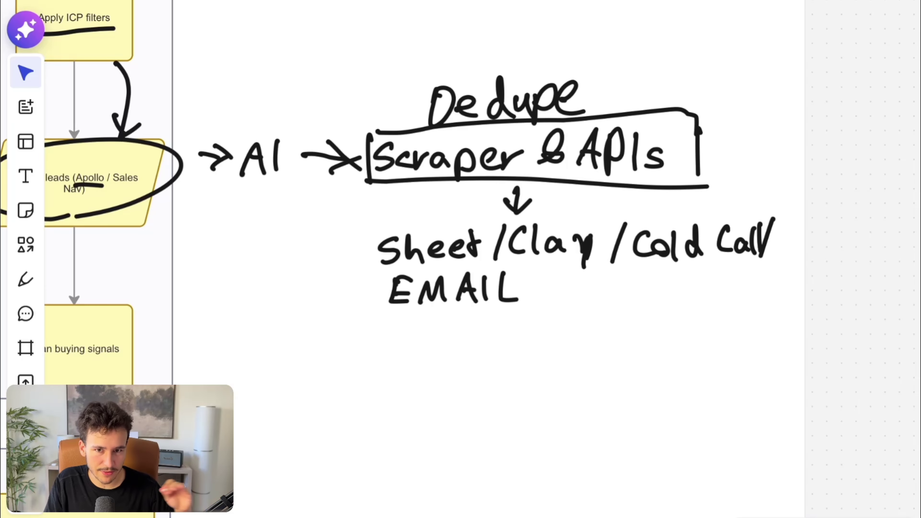
pyautogui.hscroll(-5, 461, 259)
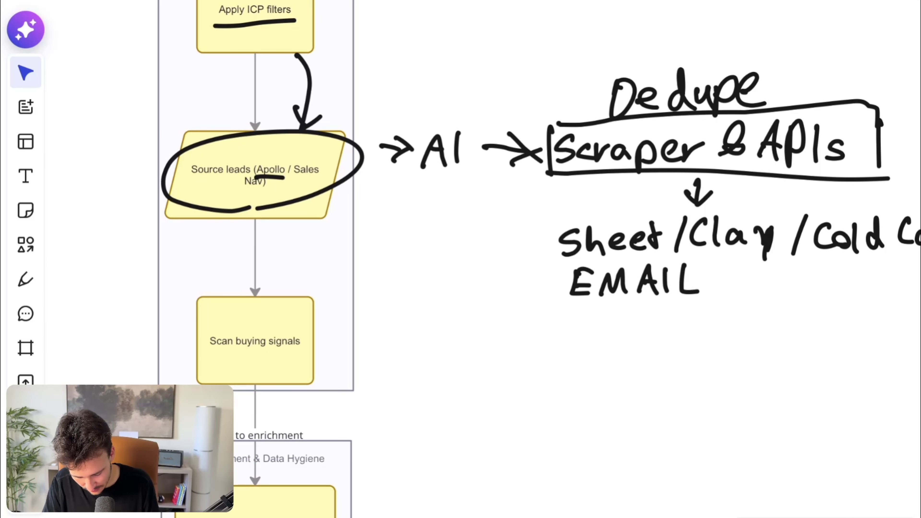
pyautogui.press('p')
pyautogui.moveTo(853, 109)
pyautogui.mouseDown()
pyautogui.moveTo(886, 85)
pyautogui.moveTo(877, 116)
pyautogui.mouseUp()
pyautogui.press('v')
# Step: Draw a freehand arrow from the "Scan buying signals" node to the lower-left corner of the "Scraper & APIs" box
pyautogui.scroll(4, 461, 259)
pyautogui.scroll(-4, 461, 259)
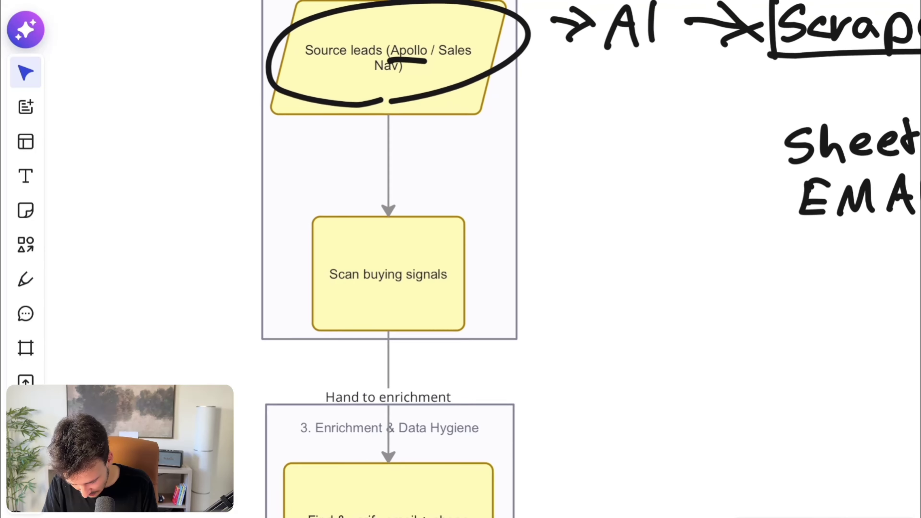
pyautogui.hscroll(1, 460, 259)
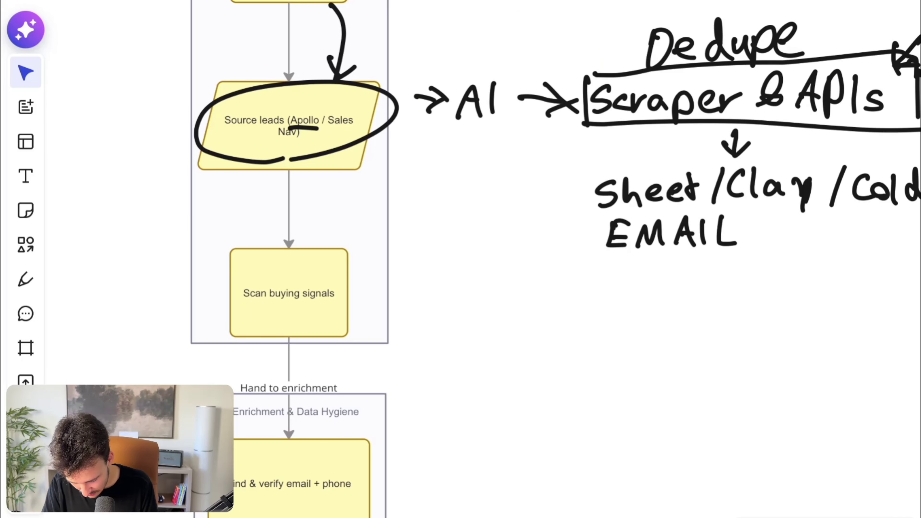
pyautogui.press('p')
pyautogui.moveTo(354, 294)
pyautogui.mouseDown()
pyautogui.moveTo(594, 136)
pyautogui.moveTo(563, 190)
pyautogui.mouseUp()
pyautogui.moveTo(533, 147); pyautogui.dragTo(599, 134)
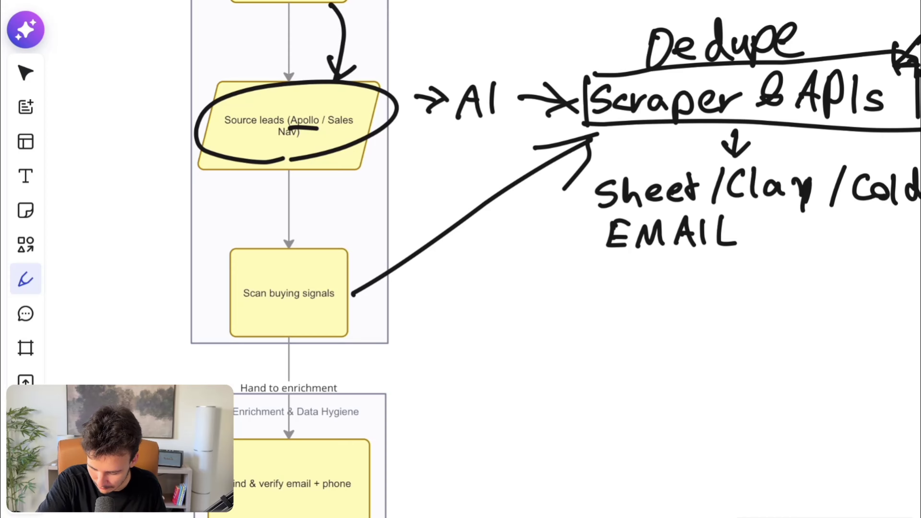
pyautogui.press('v')
# Step: Look over the Prospecting & List Build stage and the Enrichment & Data Hygiene stage below it
pyautogui.scroll(-1, 460, 259)
pyautogui.hscroll(2, 461, 259)
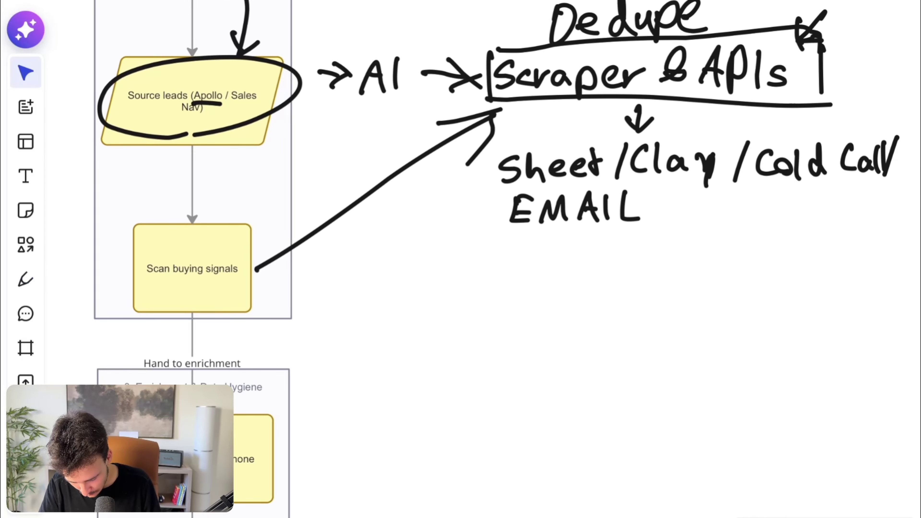
pyautogui.scroll(-3, 461, 259)
pyautogui.scroll(-1, 461, 259)
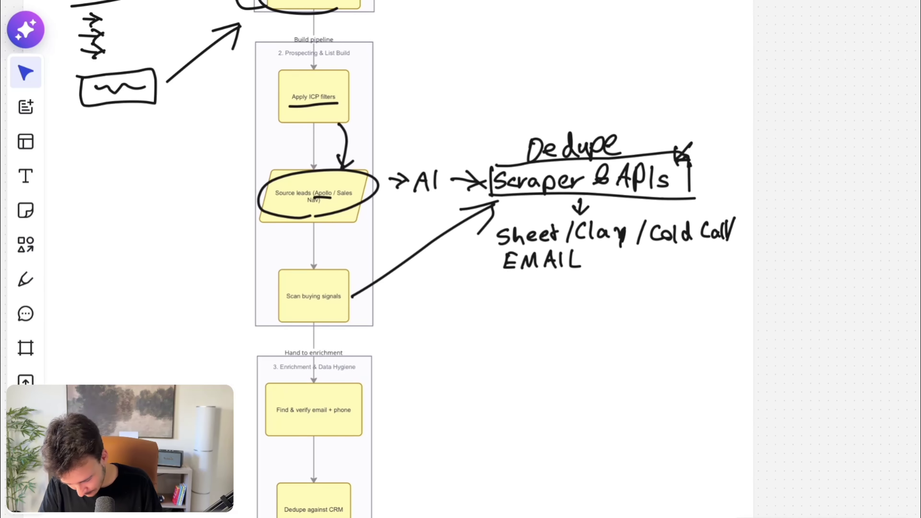